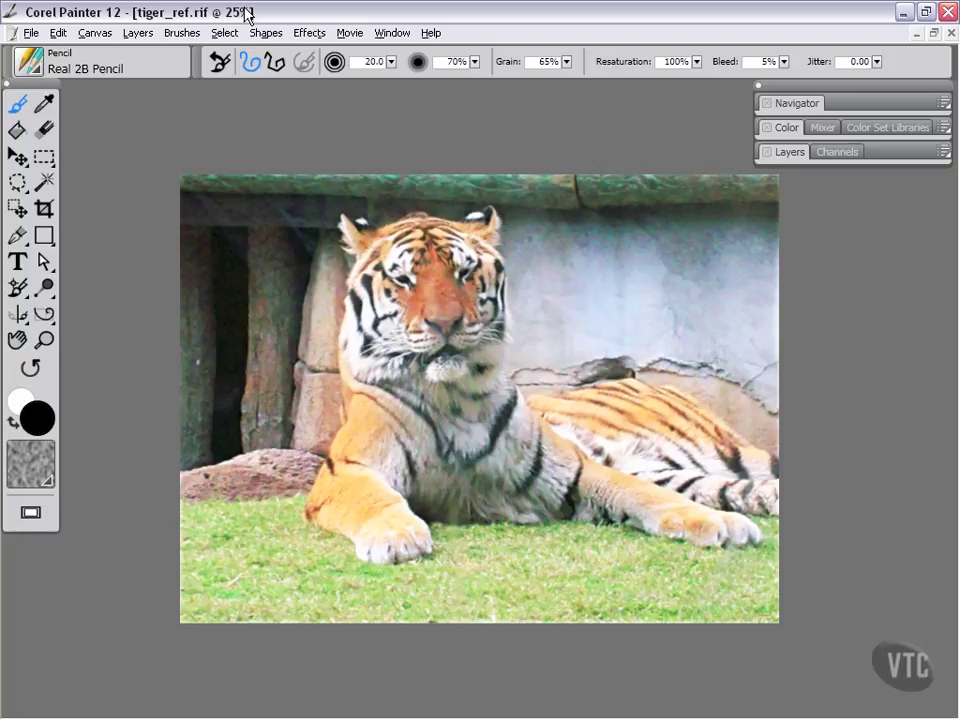
# - Use the Dropper tool to sample a blue-grey colour from the wall behind the tiger
pyautogui.click(44, 103)
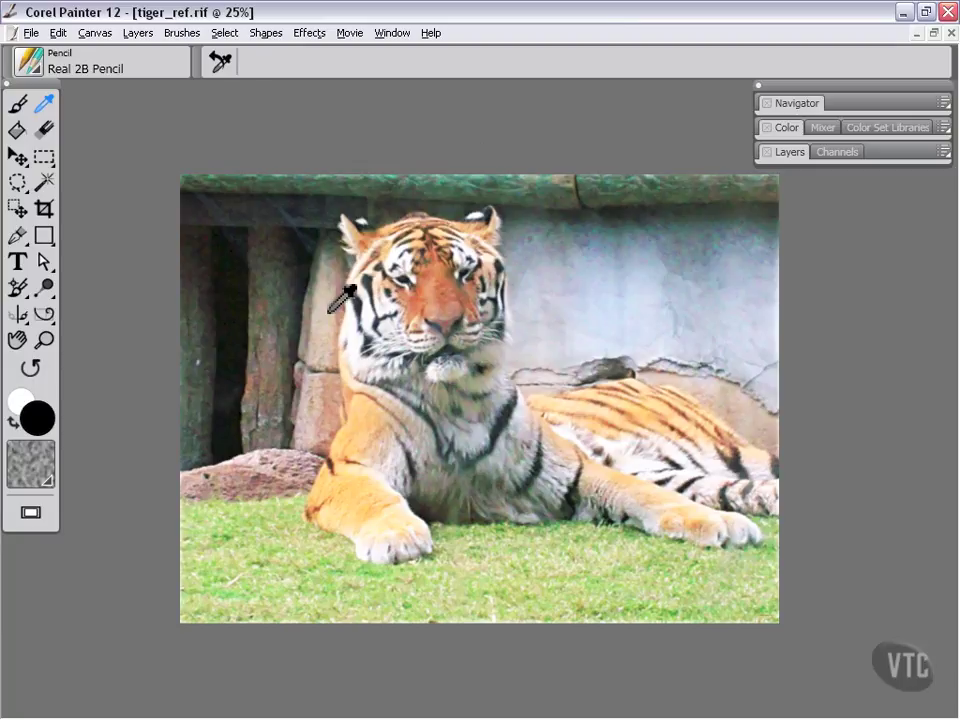
pyautogui.click(540, 270)
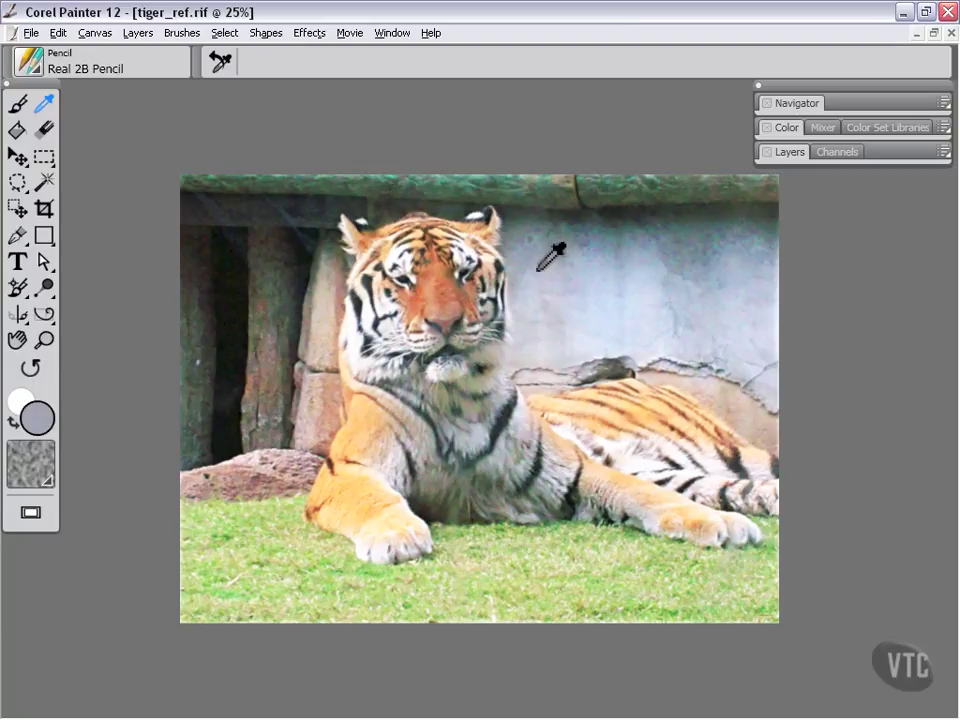
pyautogui.click(580, 258)
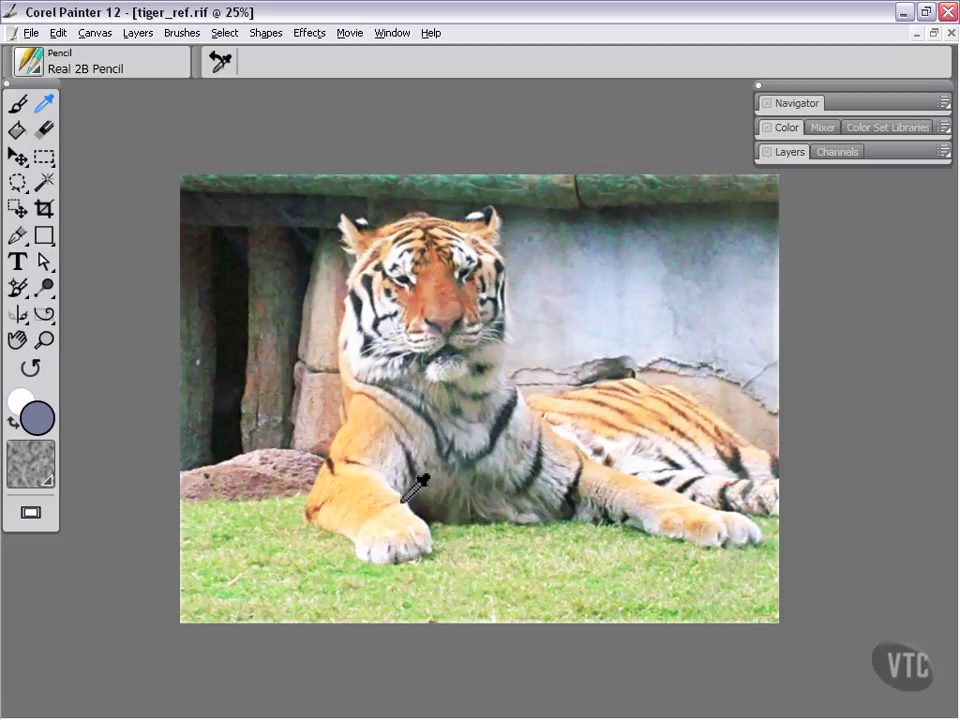
# - Return to the Brush tool and sample fur colours, ending with an orange-brown from the tiger's front leg
pyautogui.click(17, 104)
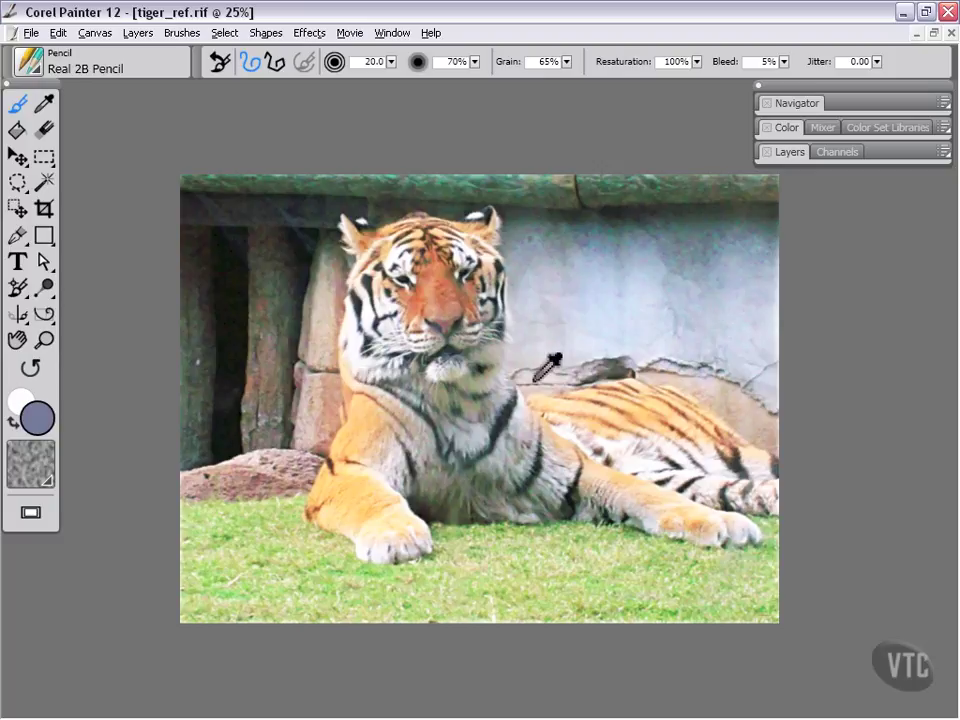
pyautogui.keyDown('alt'); pyautogui.click(554, 421); pyautogui.keyUp('alt')
pyautogui.keyDown('alt'); pyautogui.click(608, 453); pyautogui.keyUp('alt')
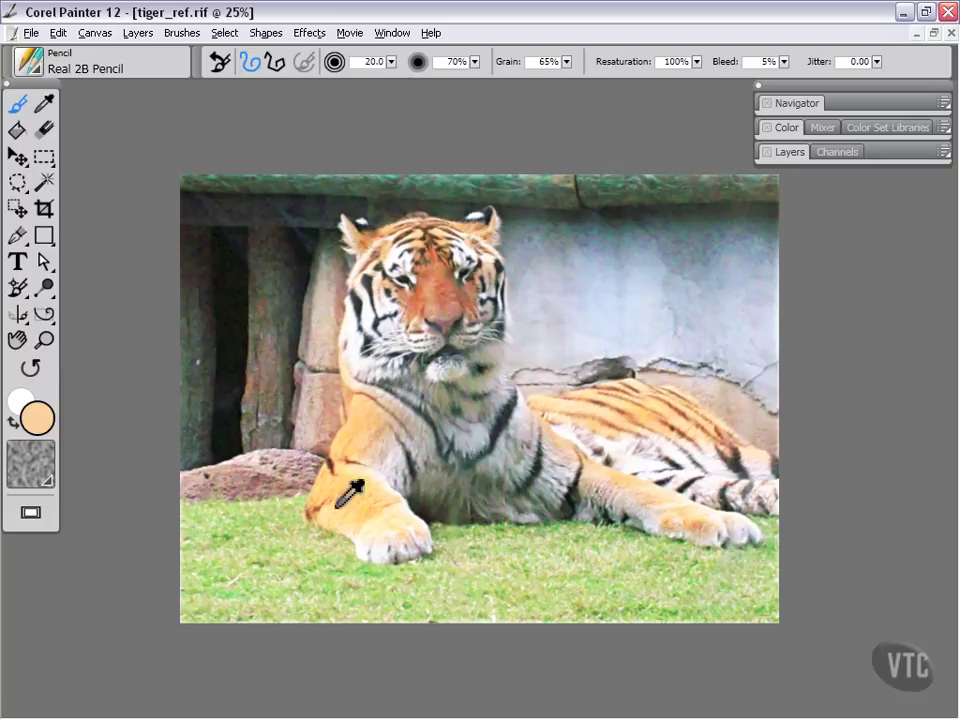
pyautogui.keyDown('alt'); pyautogui.click(333, 505); pyautogui.keyUp('alt')
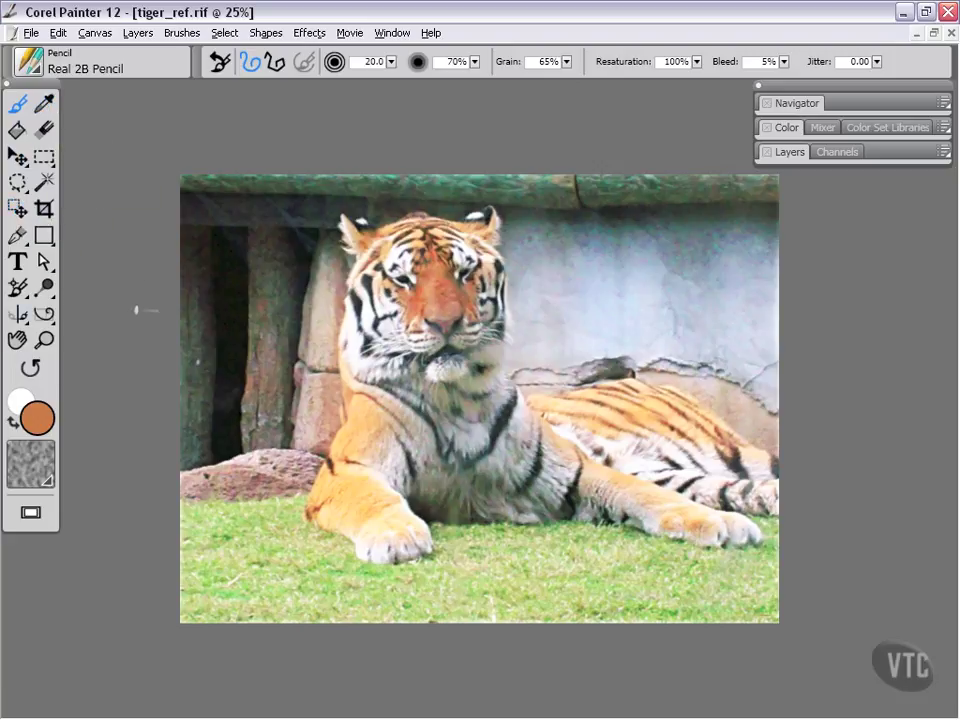
# - Activate the Paint Bucket, set its fill to Gradient and display the available gradient swatches
pyautogui.click(16, 130)
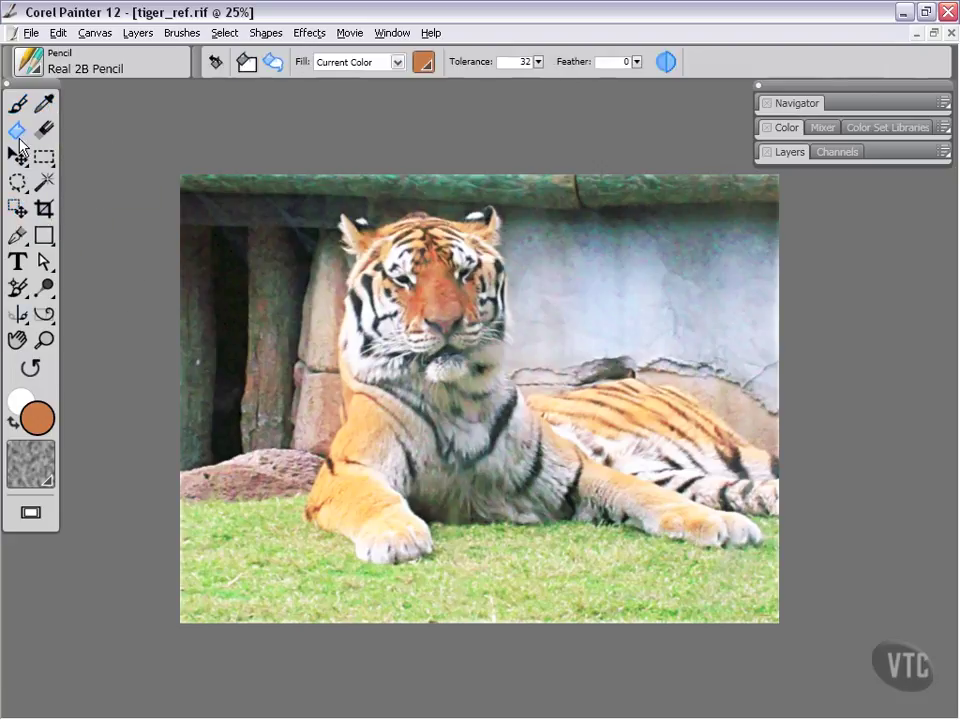
pyautogui.click(397, 62)
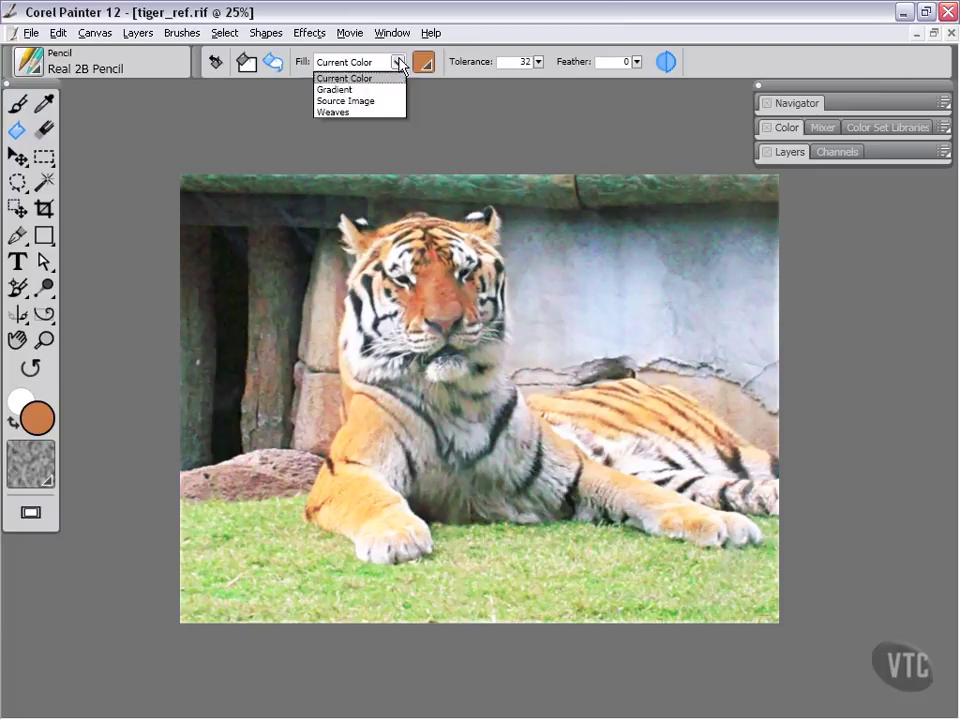
pyautogui.click(350, 91)
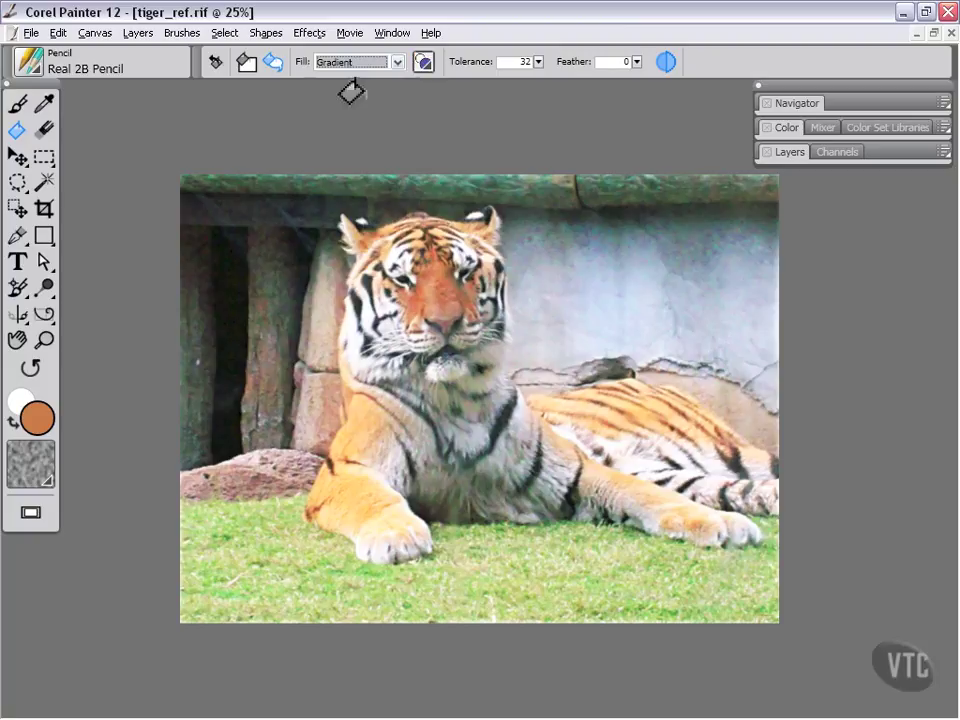
pyautogui.click(425, 64)
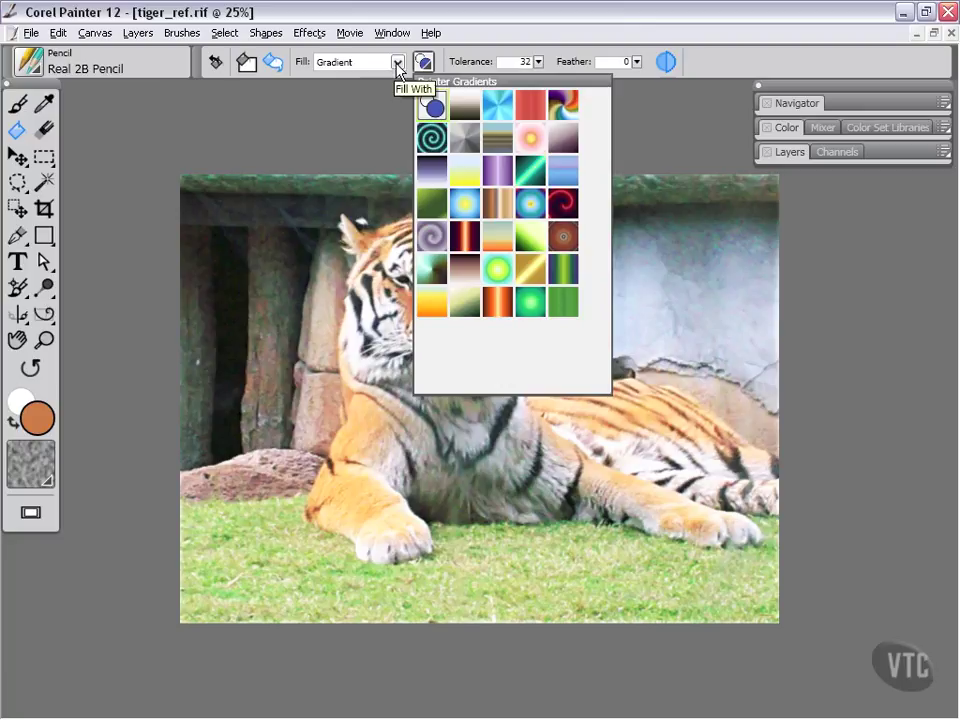
# - Try Source Image and Weaves as the Paint Bucket fill and display the weave swatches
pyautogui.click(397, 62)
pyautogui.click(366, 101)
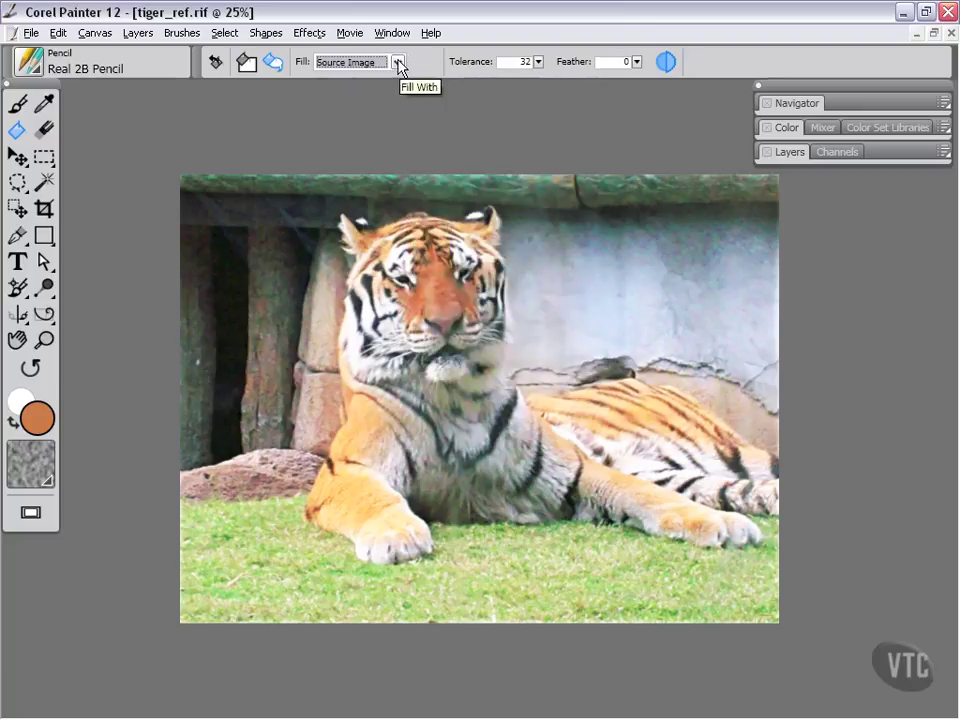
pyautogui.click(397, 62)
pyautogui.click(354, 113)
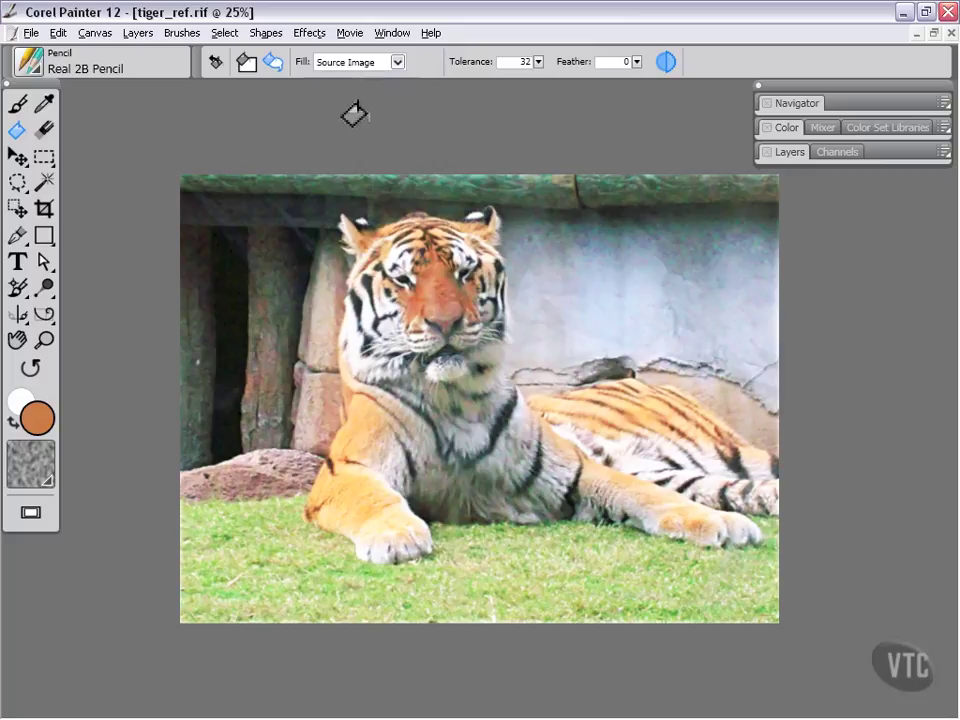
pyautogui.click(423, 62)
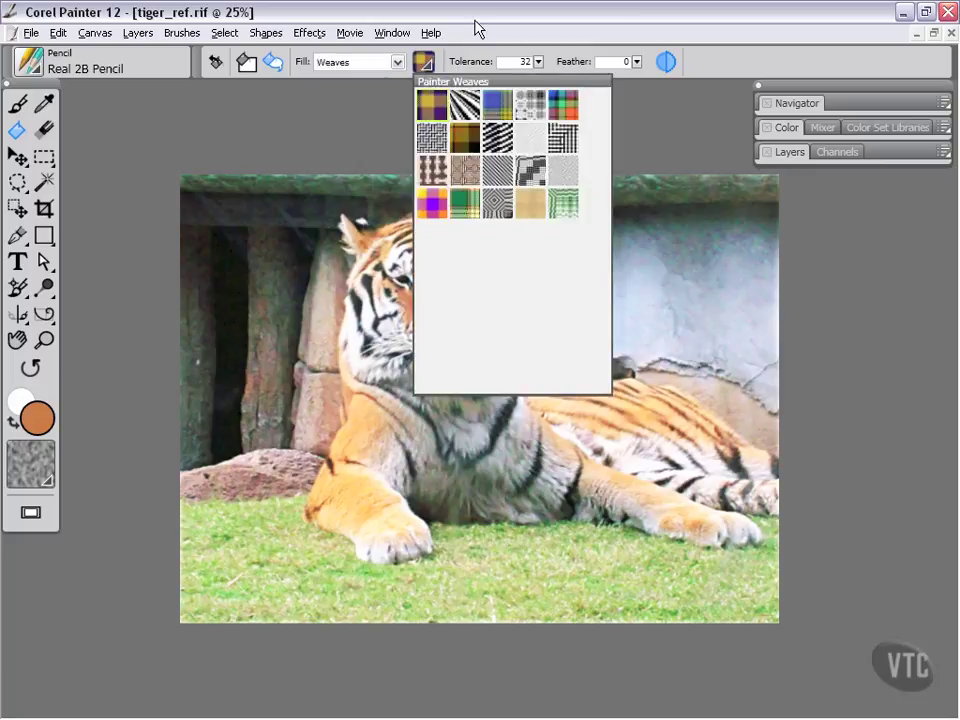
# - Open the pattern library and enlarge its pattern thumbnails
pyautogui.click(392, 33)
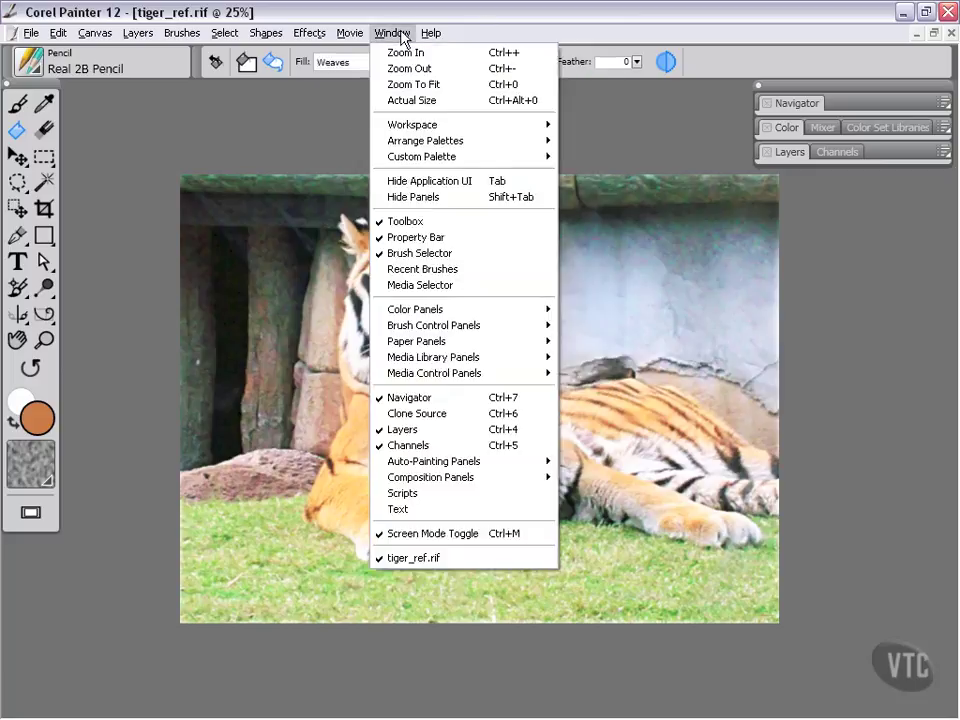
pyautogui.moveTo(490, 362)
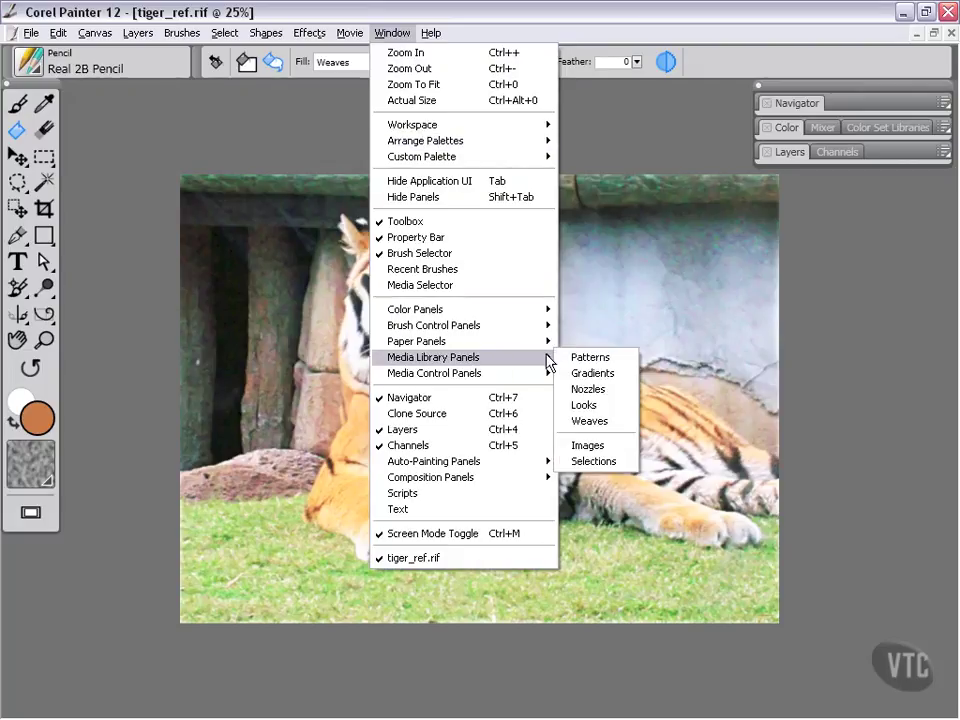
pyautogui.click(588, 362)
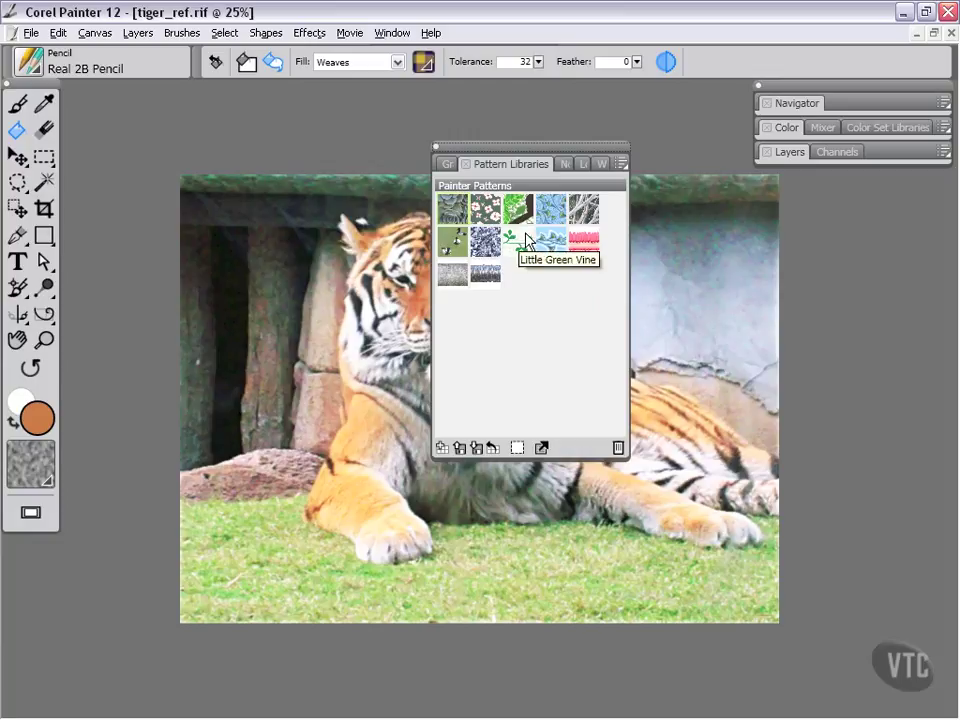
pyautogui.click(621, 164)
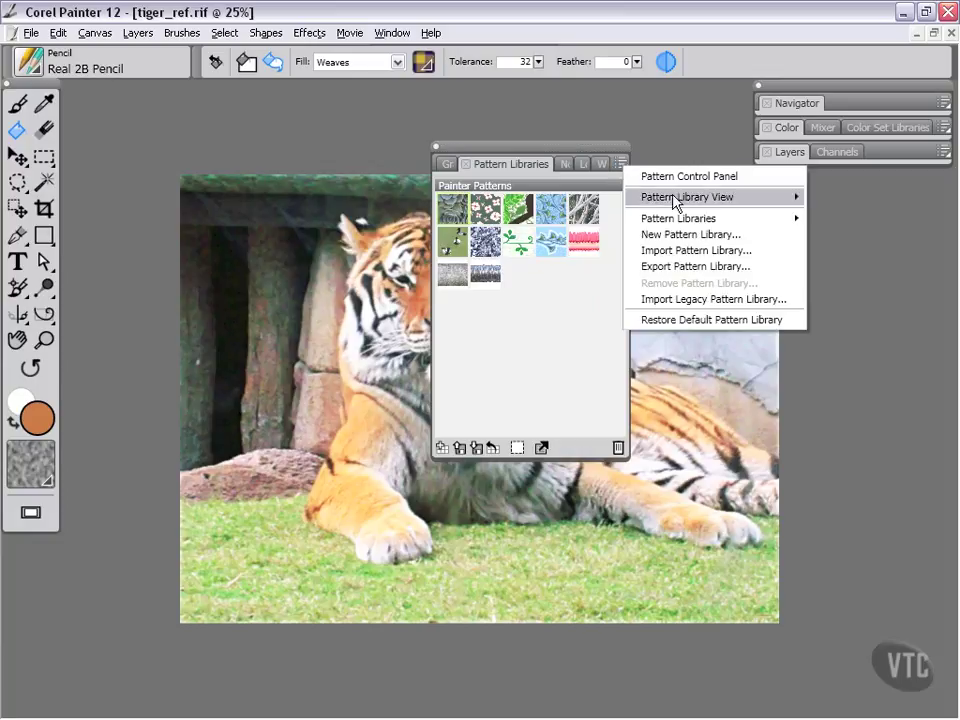
pyautogui.moveTo(676, 201)
pyautogui.click(835, 237)
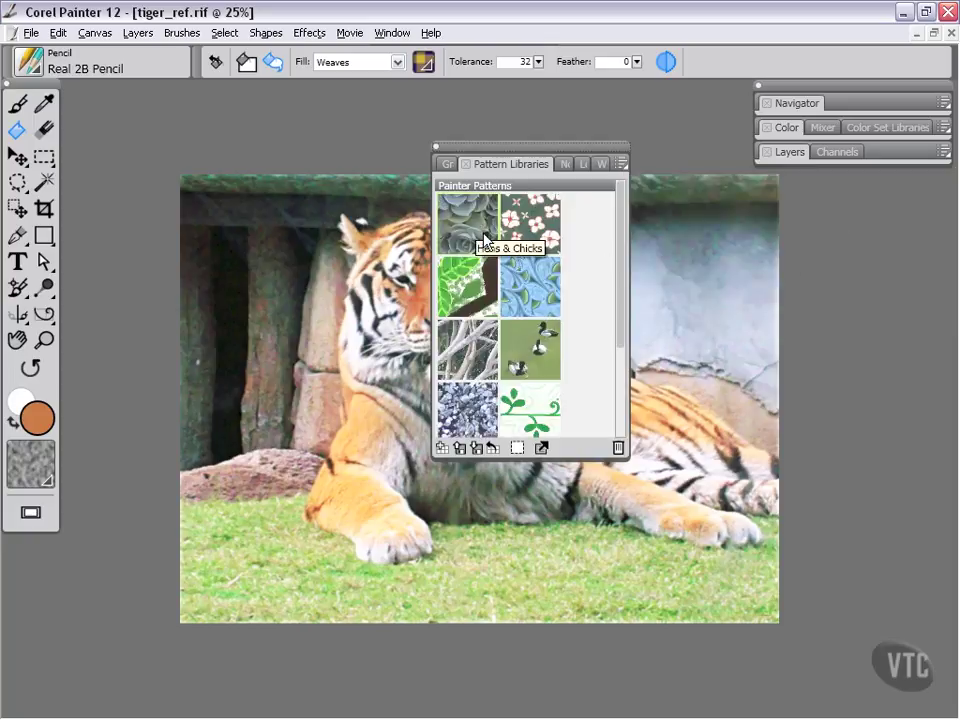
# - Browse the enlarged Painter Patterns and move the library panel away from the tiger, beneath the Layers panel
pyautogui.moveTo(622, 283); pyautogui.dragTo(623, 369)
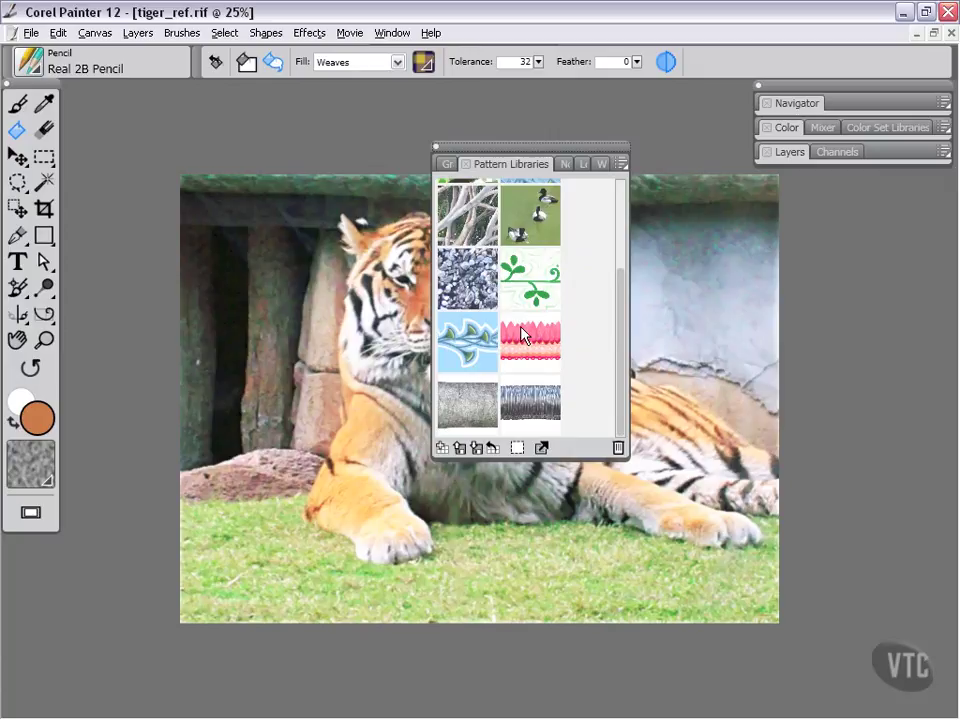
pyautogui.moveTo(623, 298); pyautogui.dragTo(616, 210)
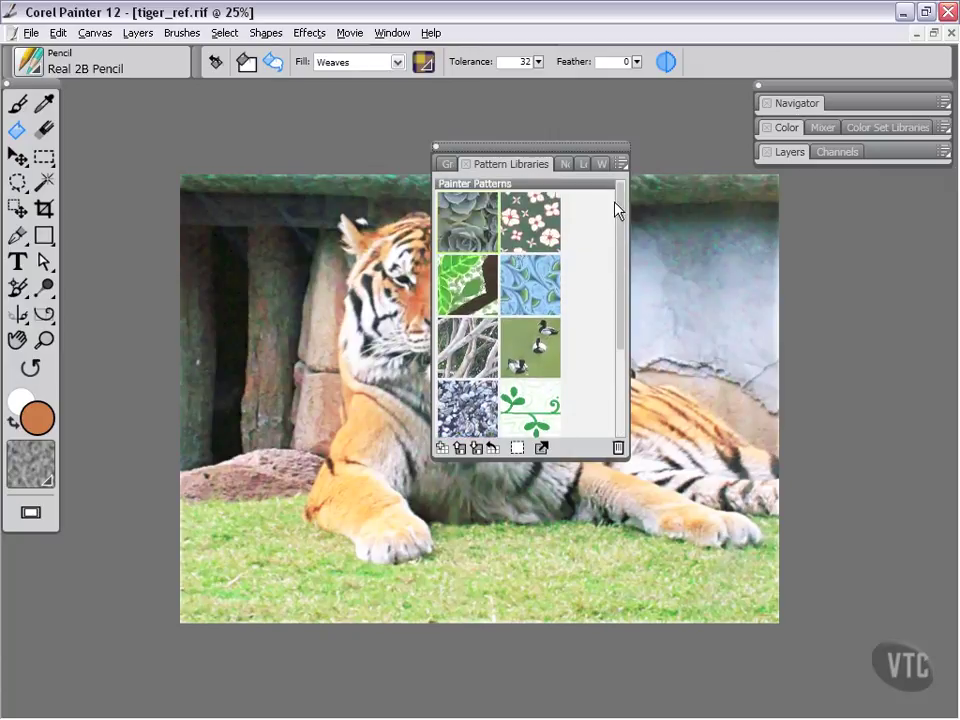
pyautogui.moveTo(555, 155); pyautogui.dragTo(800, 184)
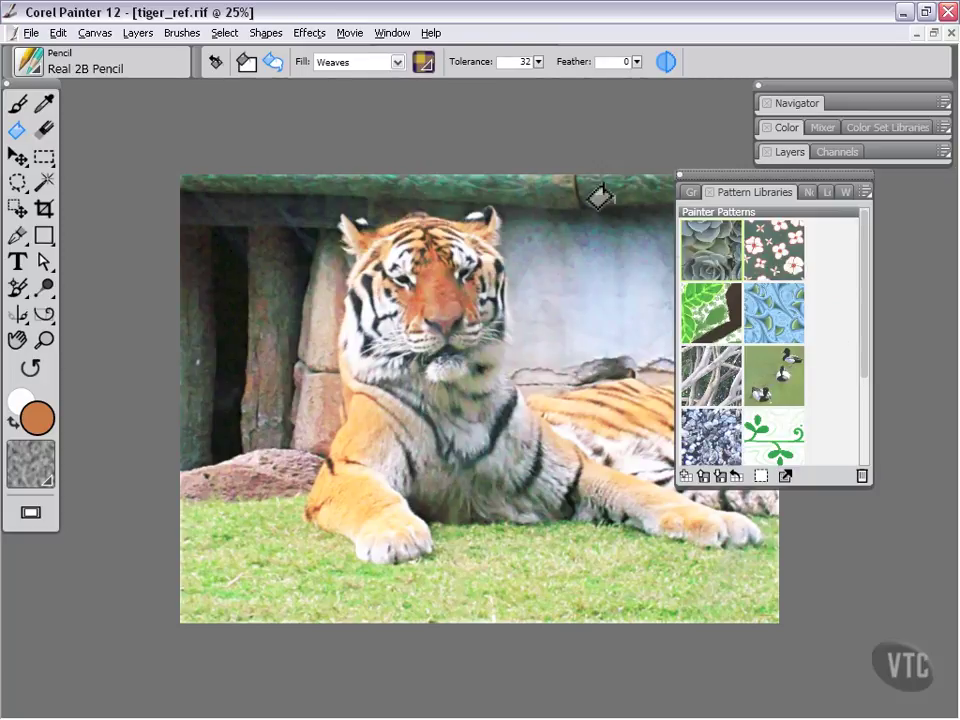
# - Switch the Paint Bucket fill to Source Image and back to Weaves, and show the weave library
pyautogui.click(397, 62)
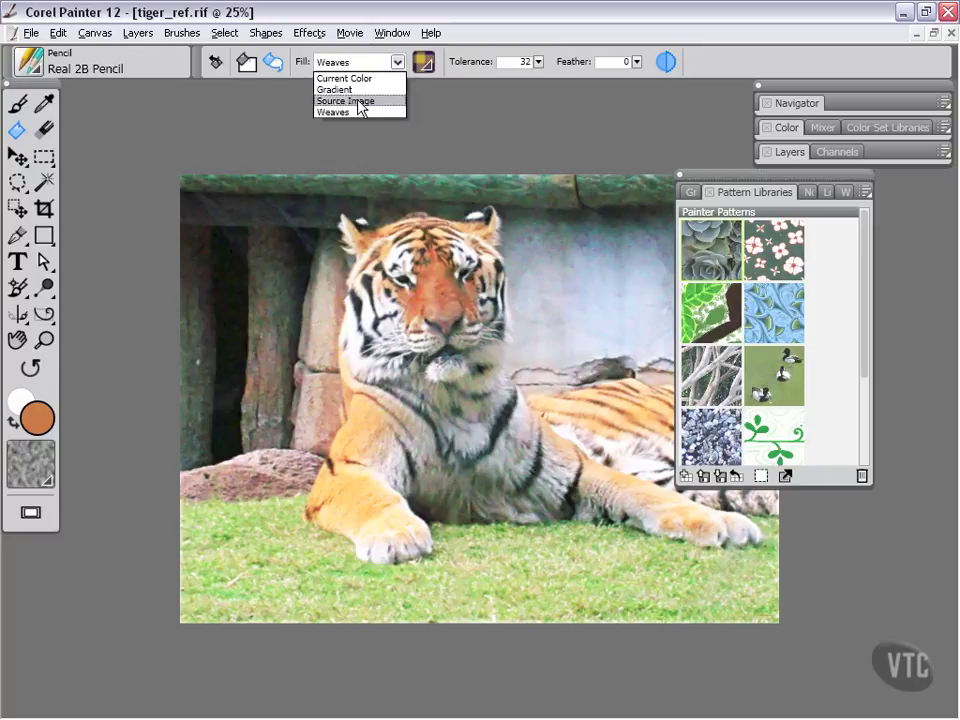
pyautogui.click(358, 101)
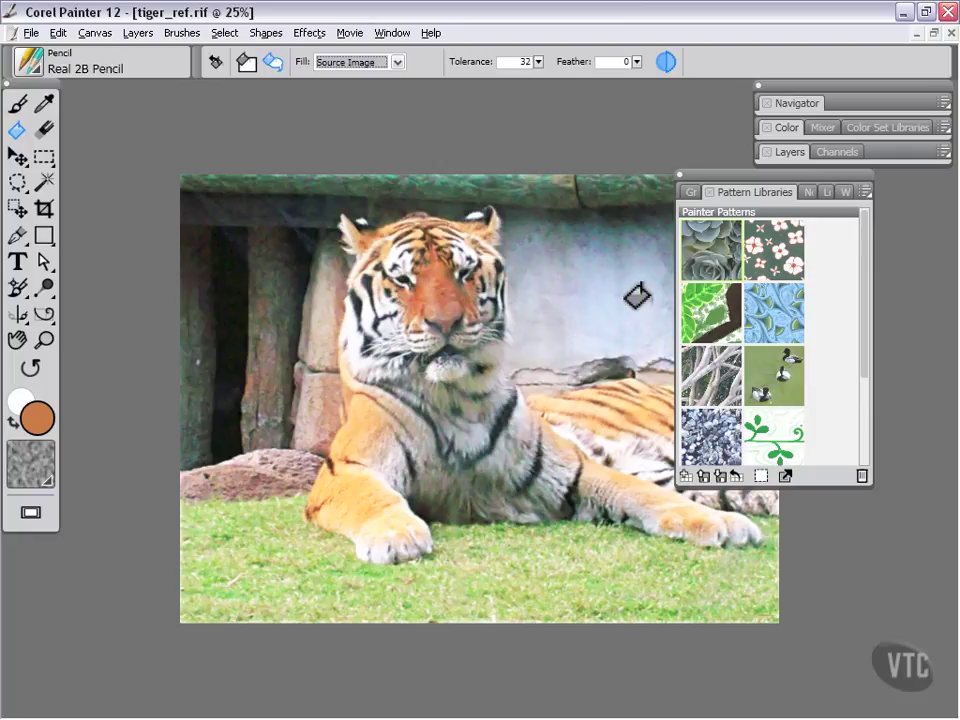
pyautogui.click(398, 63)
pyautogui.click(364, 113)
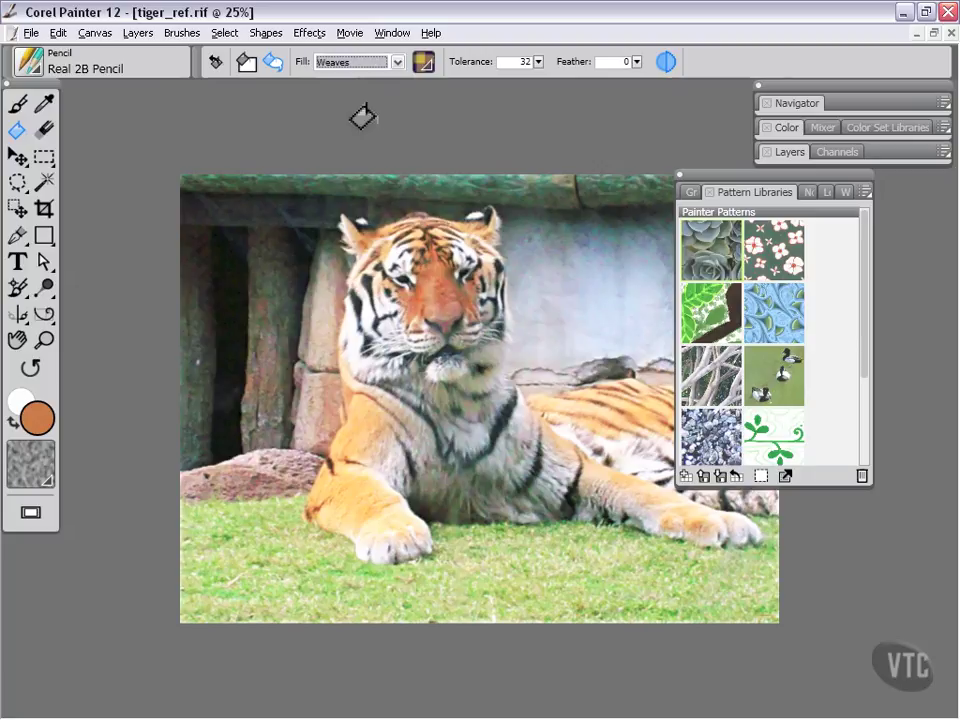
pyautogui.click(847, 195)
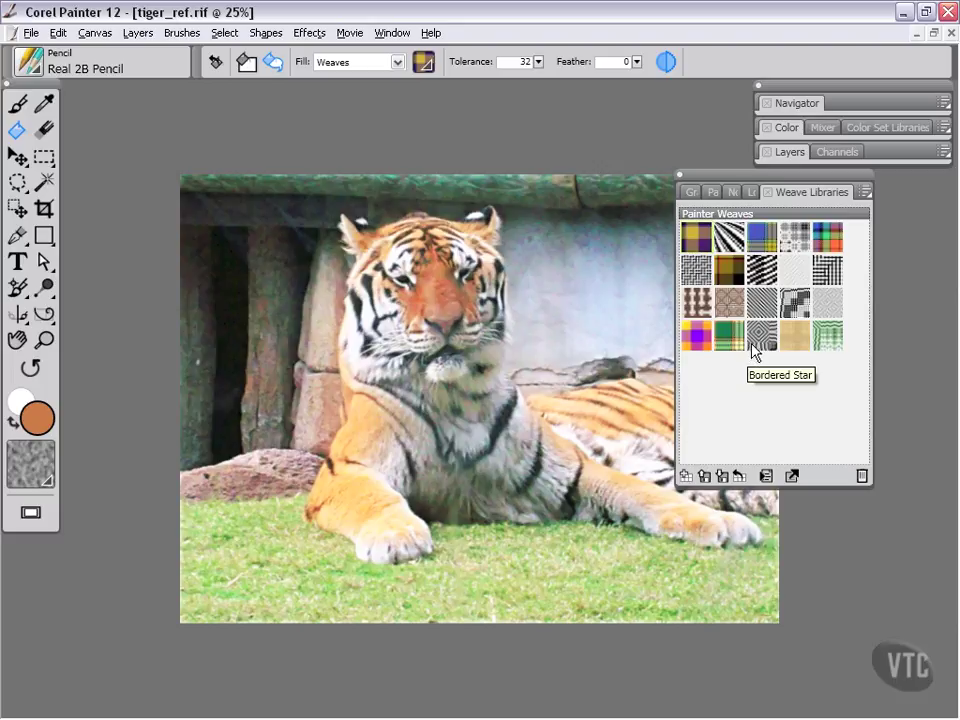
# - Set the Paint Bucket to fill with the two-color gradient from the gradient library, and switch its fill target mode
pyautogui.click(397, 62)
pyautogui.click(377, 89)
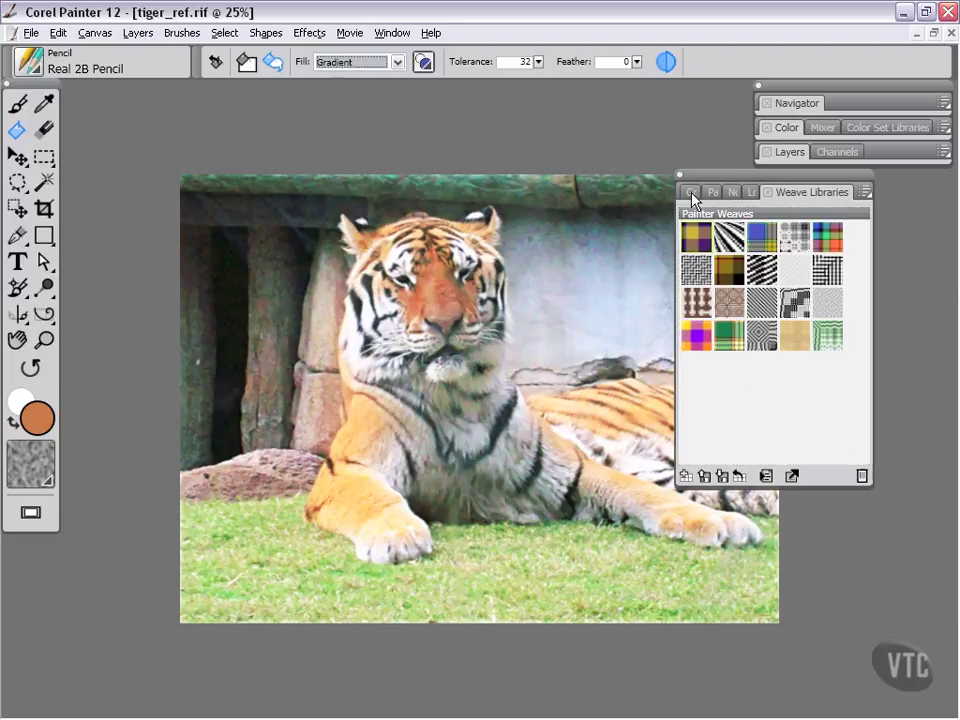
pyautogui.click(690, 193)
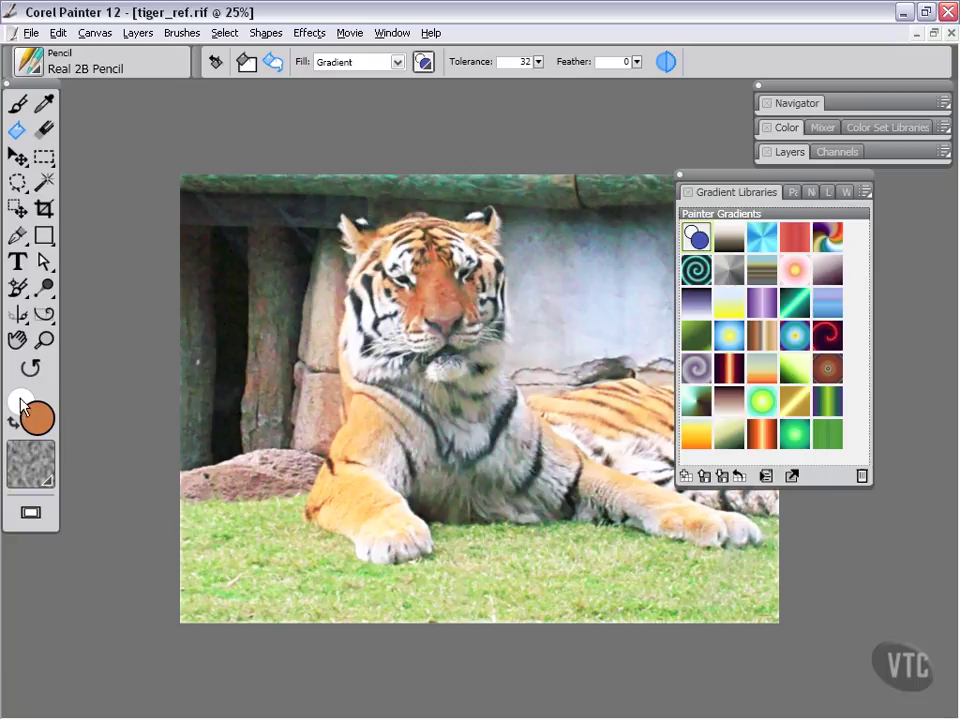
pyautogui.click(691, 240)
pyautogui.click(245, 64)
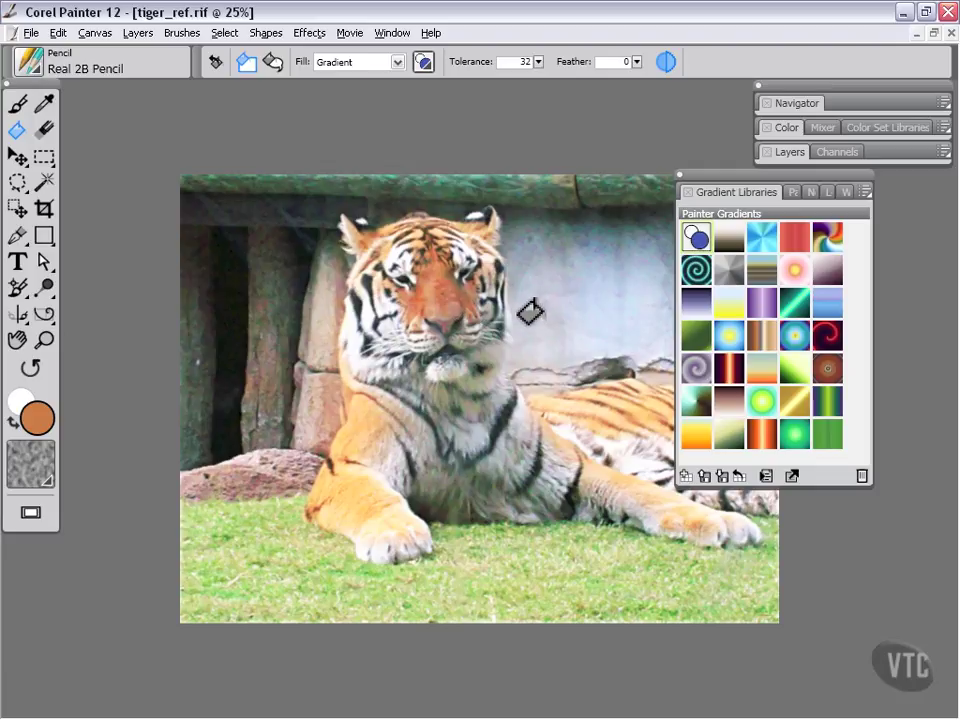
# - Erase a zigzag stroke over the dark gap between the logs with the Eraser tool at size 13
pyautogui.click(44, 130)
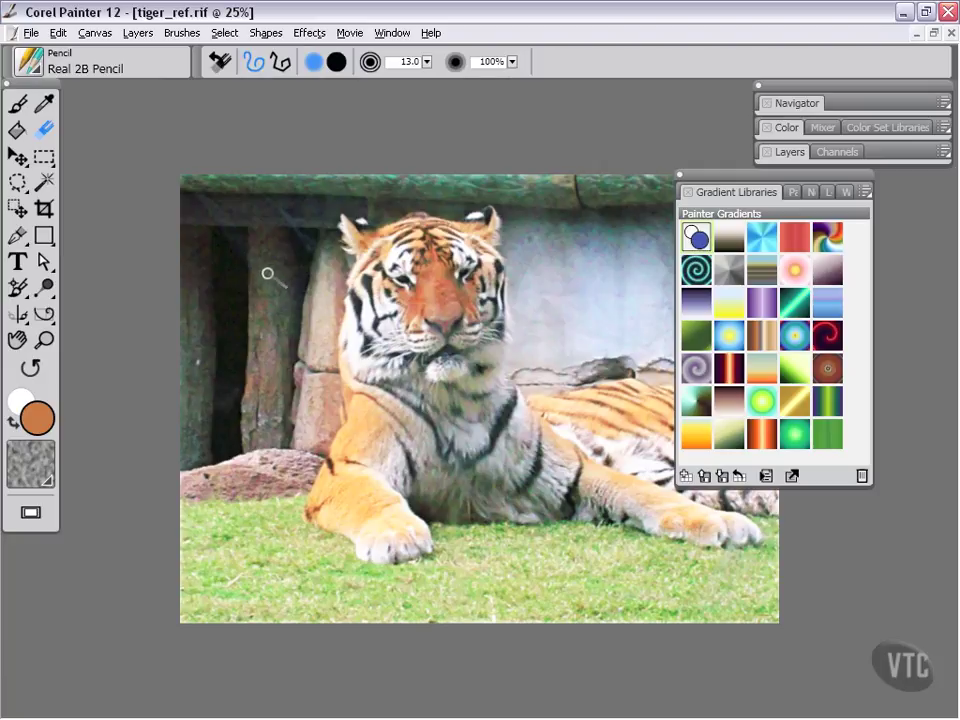
pyautogui.moveTo(273, 253)
pyautogui.mouseDown()
pyautogui.moveTo(231, 339)
pyautogui.moveTo(231, 405)
pyautogui.mouseUp()
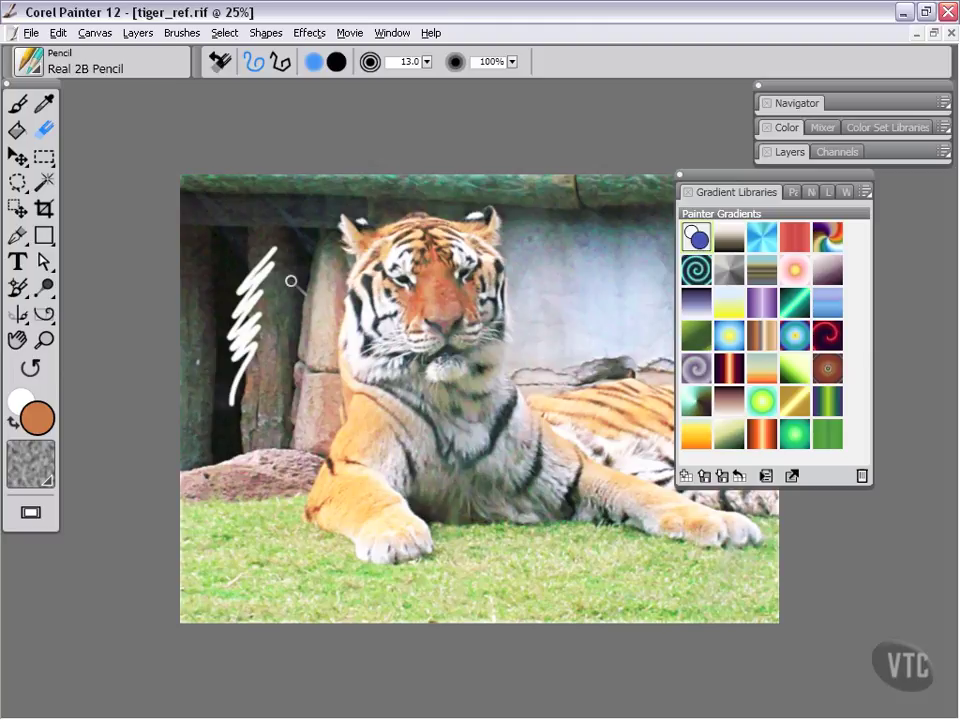
# - Set the paper color to the current orange-brown and erase a second zigzag stroke beside the white one
pyautogui.click(95, 33)
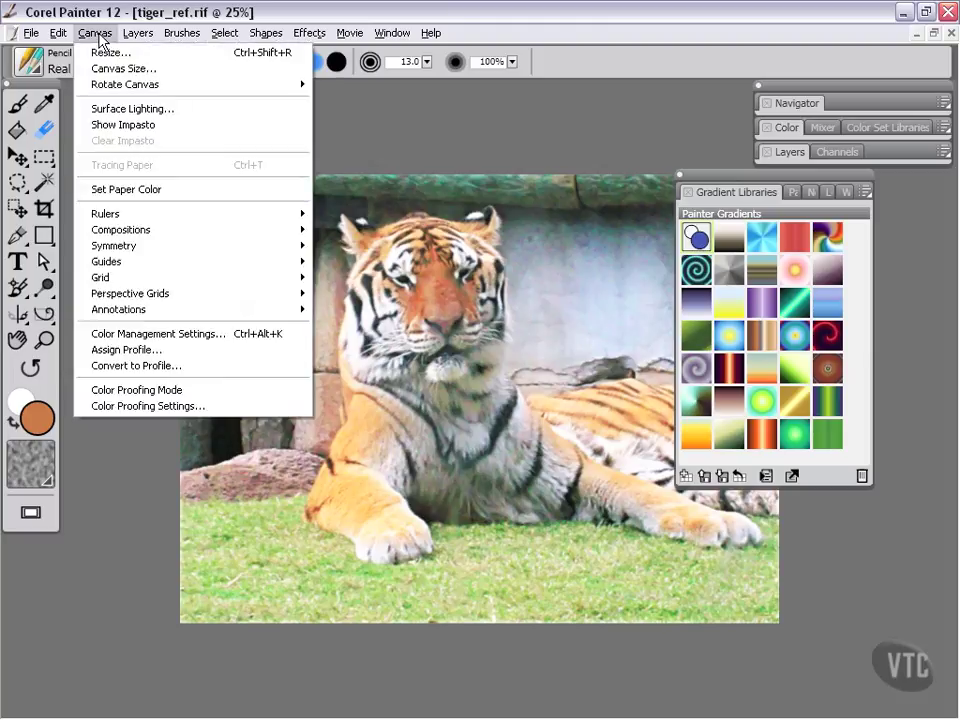
pyautogui.click(145, 192)
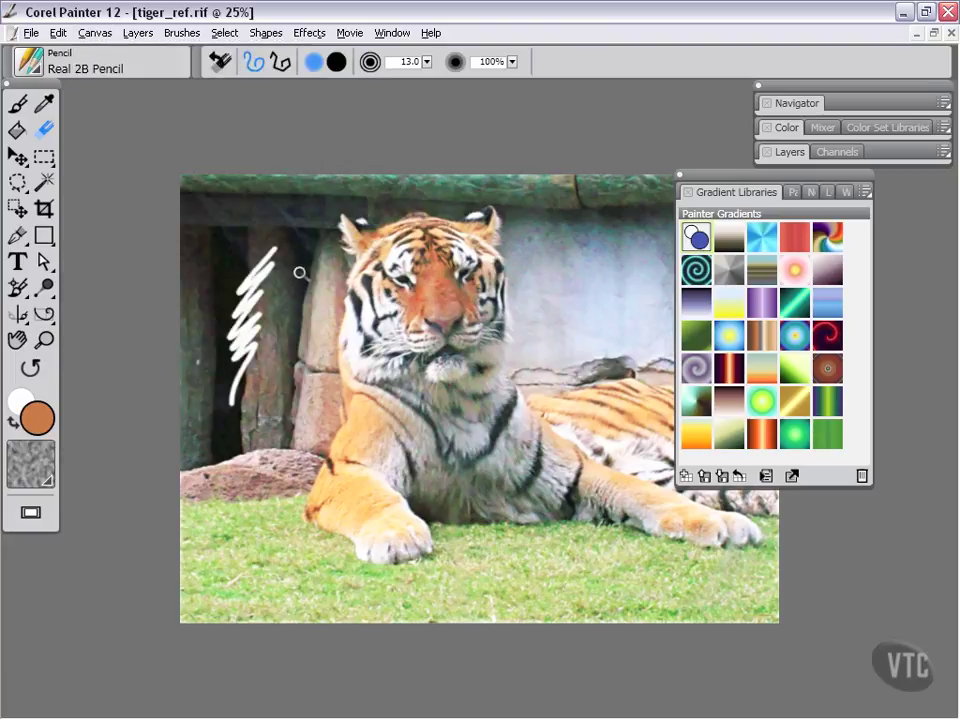
pyautogui.moveTo(299, 272)
pyautogui.mouseDown()
pyautogui.moveTo(305, 258)
pyautogui.moveTo(289, 300)
pyautogui.moveTo(300, 395)
pyautogui.mouseUp()
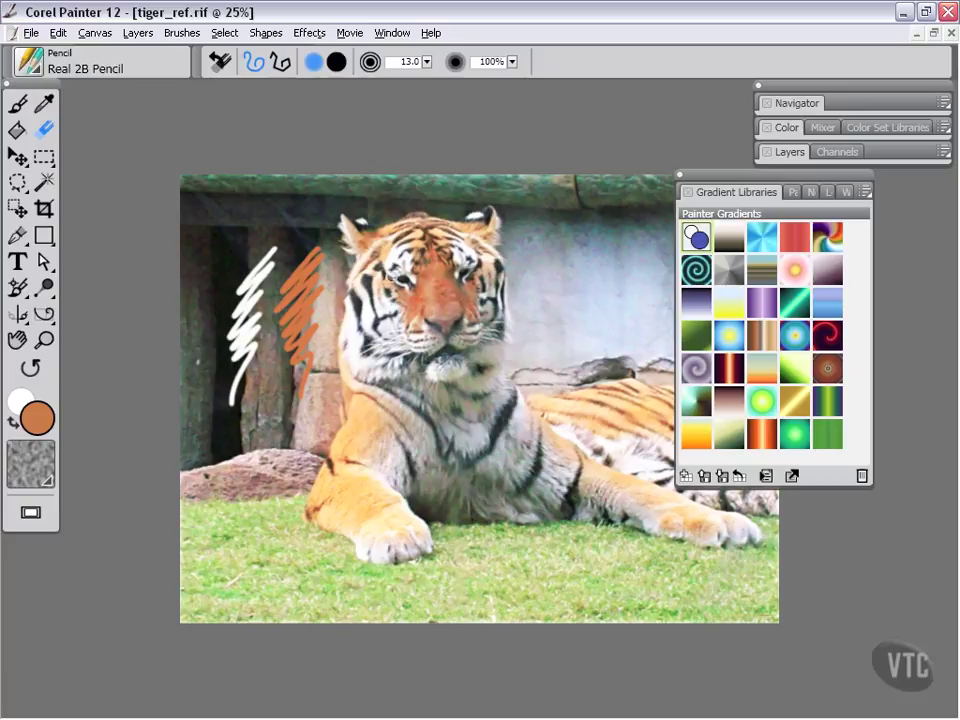
# - Lighten the tiger's eye on the left of its face with the Dodge tool, viewing the image at 100%
pyautogui.click(47, 289)
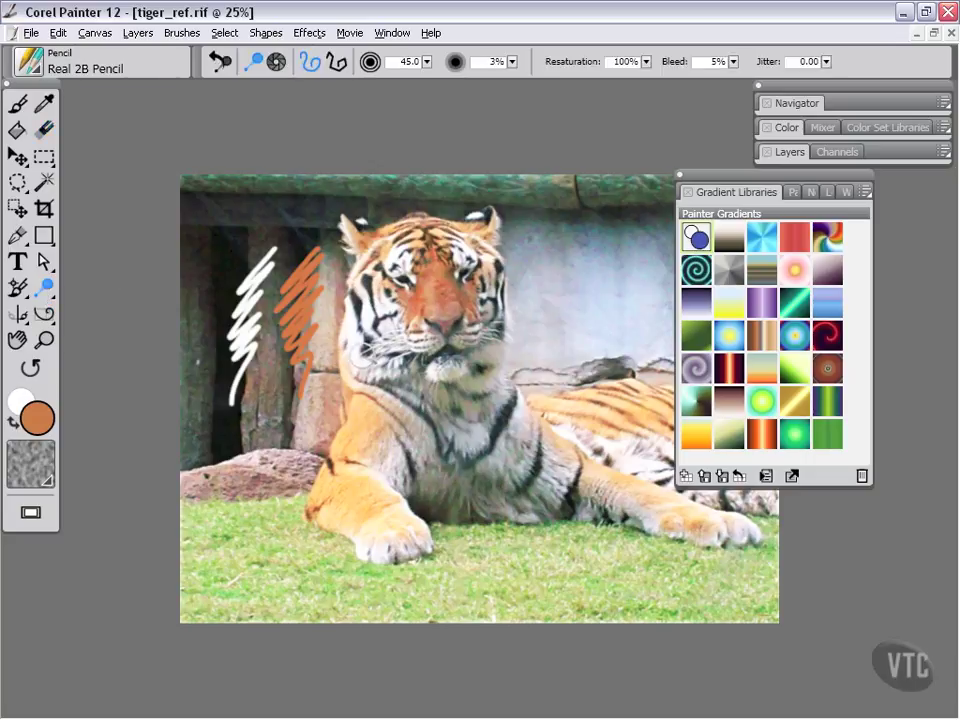
pyautogui.click(47, 292)
pyautogui.hotkey('ctrl', '+')
pyautogui.hotkey('ctrl', '+')
pyautogui.hotkey('ctrl', '+')
pyautogui.hotkey('ctrl', '+')
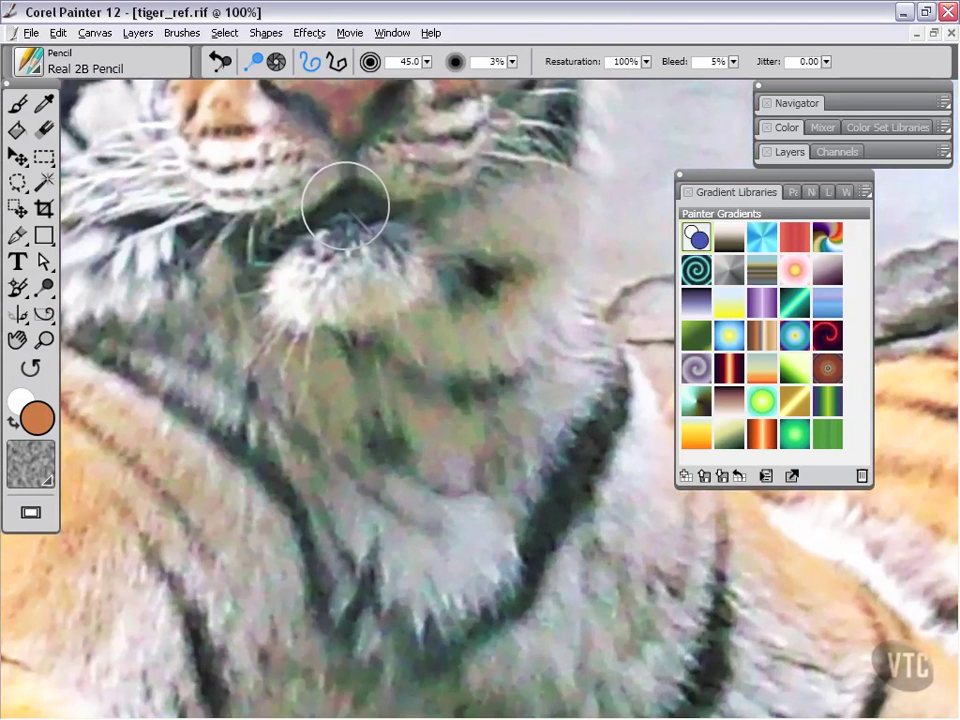
pyautogui.moveTo(311, 171)
pyautogui.mouseDown()
pyautogui.moveTo(471, 519)
pyautogui.moveTo(396, 579)
pyautogui.mouseUp()
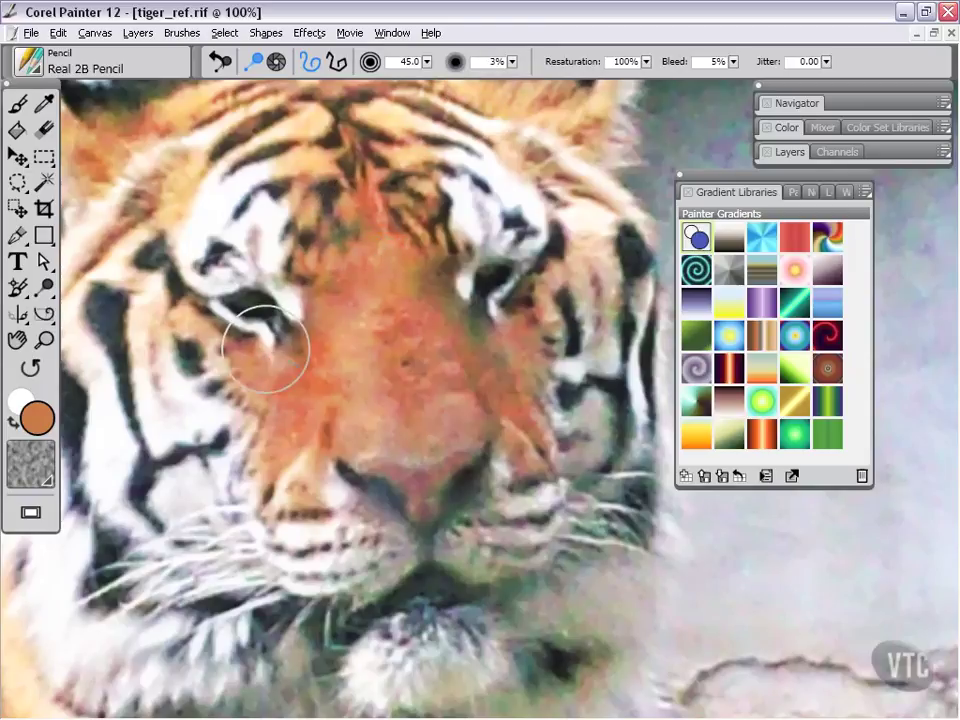
pyautogui.moveTo(264, 321)
pyautogui.mouseDown()
pyautogui.moveTo(237, 307)
pyautogui.moveTo(281, 307)
pyautogui.moveTo(235, 308)
pyautogui.moveTo(291, 303)
pyautogui.moveTo(240, 316)
pyautogui.mouseUp()
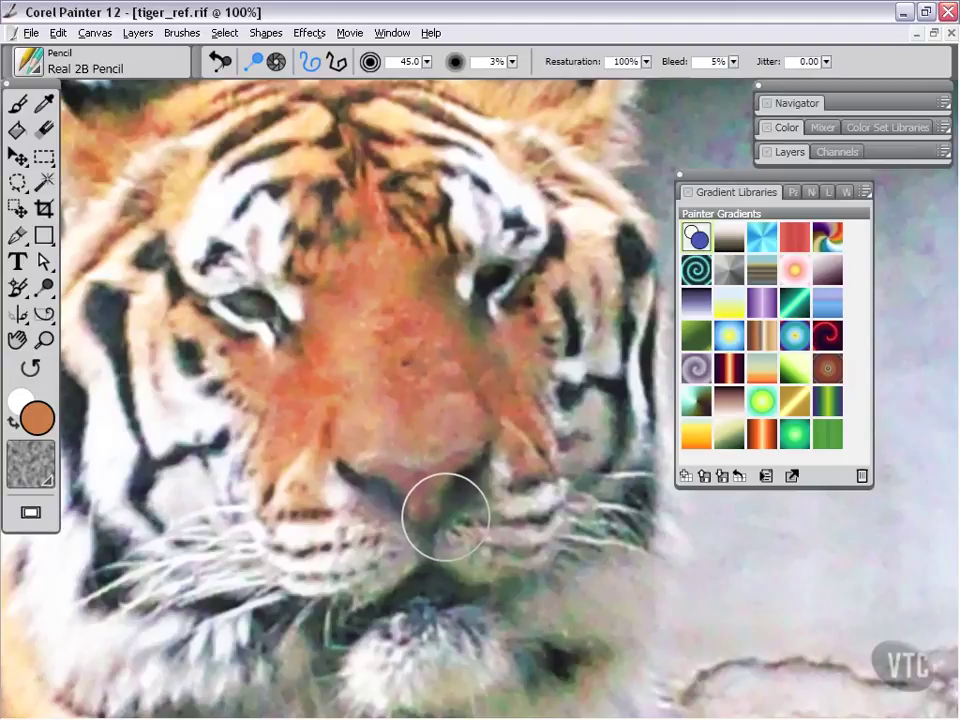
# - Darken both of the tiger's eyes with the Burn tool at size 45 and 3% opacity
pyautogui.click(277, 63)
pyautogui.moveTo(278, 332)
pyautogui.mouseDown()
pyautogui.moveTo(292, 318)
pyautogui.moveTo(295, 343)
pyautogui.mouseUp()
pyautogui.moveTo(484, 300)
pyautogui.mouseDown()
pyautogui.moveTo(462, 326)
pyautogui.moveTo(450, 305)
pyautogui.moveTo(453, 275)
pyautogui.moveTo(459, 337)
pyautogui.moveTo(445, 275)
pyautogui.moveTo(448, 320)
pyautogui.moveTo(465, 351)
pyautogui.moveTo(443, 311)
pyautogui.moveTo(474, 305)
pyautogui.moveTo(474, 260)
pyautogui.moveTo(462, 268)
pyautogui.moveTo(481, 255)
pyautogui.moveTo(469, 255)
pyautogui.moveTo(454, 343)
pyautogui.mouseUp()
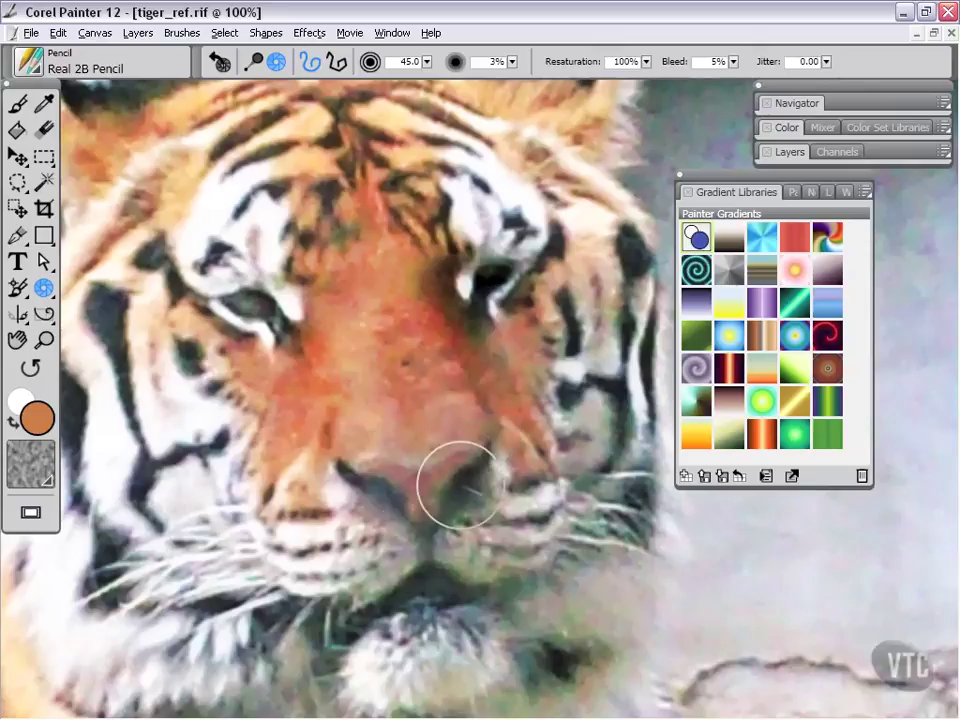
pyautogui.moveTo(257, 321)
pyautogui.mouseDown()
pyautogui.moveTo(283, 281)
pyautogui.moveTo(302, 313)
pyautogui.mouseUp()
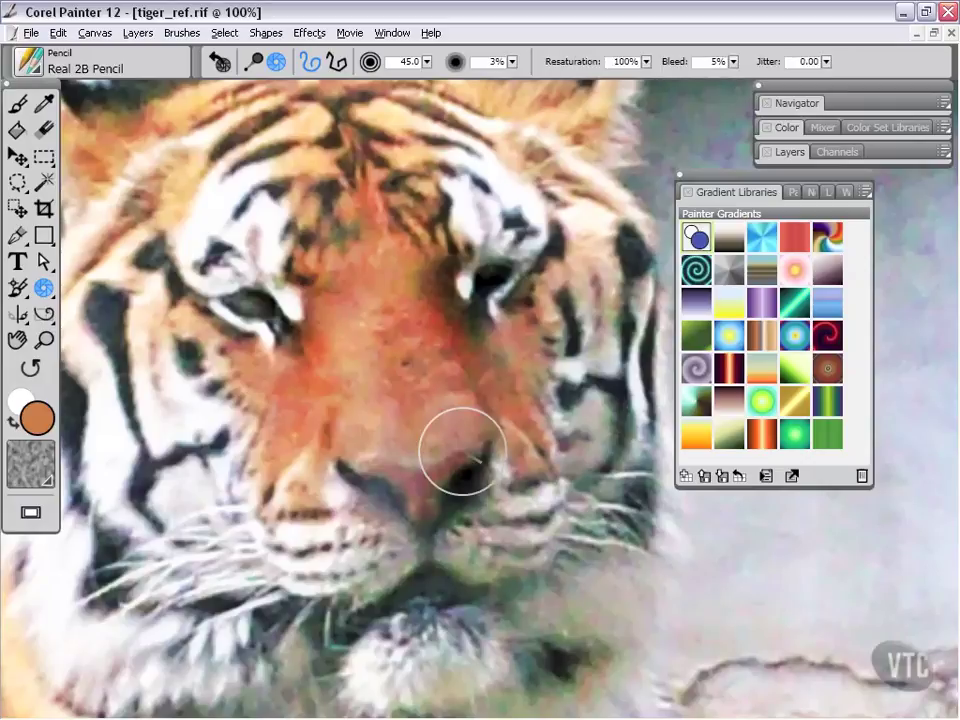
# - Burn the tiger's nostrils and mouth line darker, and touch up the eye on the left of its face
pyautogui.moveTo(429, 422)
pyautogui.mouseDown()
pyautogui.moveTo(414, 484)
pyautogui.moveTo(392, 507)
pyautogui.mouseUp()
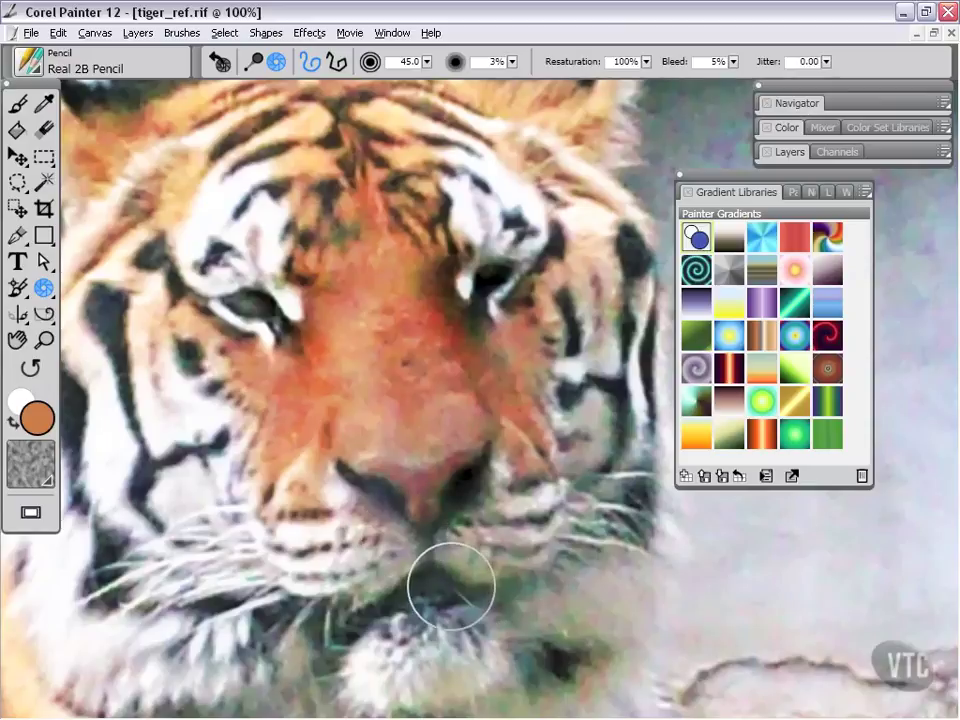
pyautogui.moveTo(450, 583)
pyautogui.mouseDown()
pyautogui.moveTo(479, 594)
pyautogui.moveTo(426, 578)
pyautogui.moveTo(486, 595)
pyautogui.moveTo(417, 553)
pyautogui.moveTo(423, 533)
pyautogui.moveTo(377, 606)
pyautogui.mouseUp()
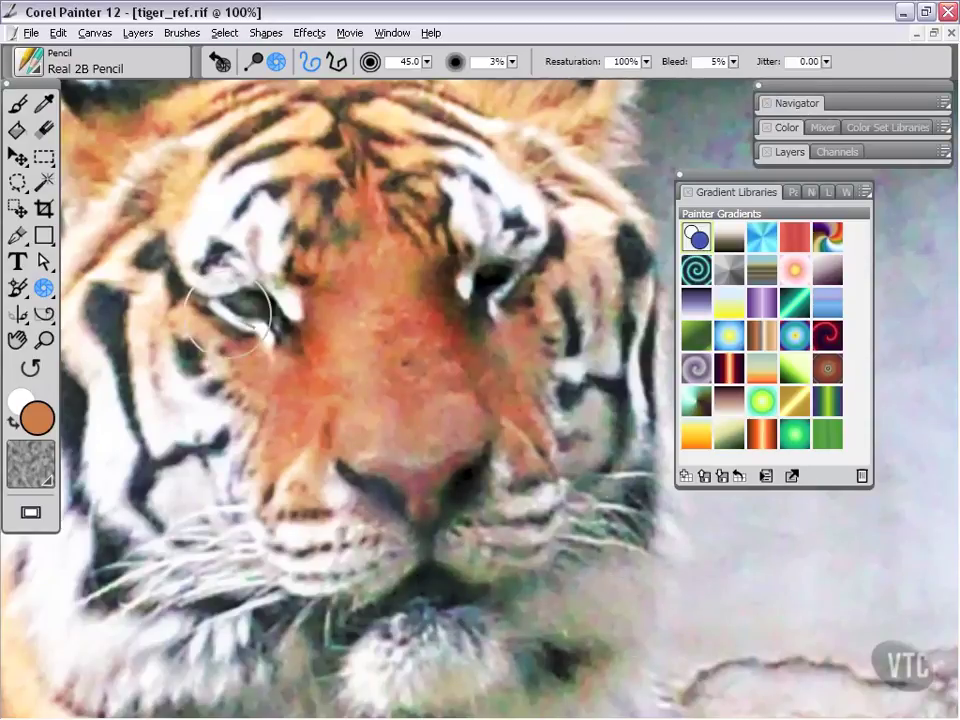
pyautogui.moveTo(229, 304); pyautogui.dragTo(236, 311)
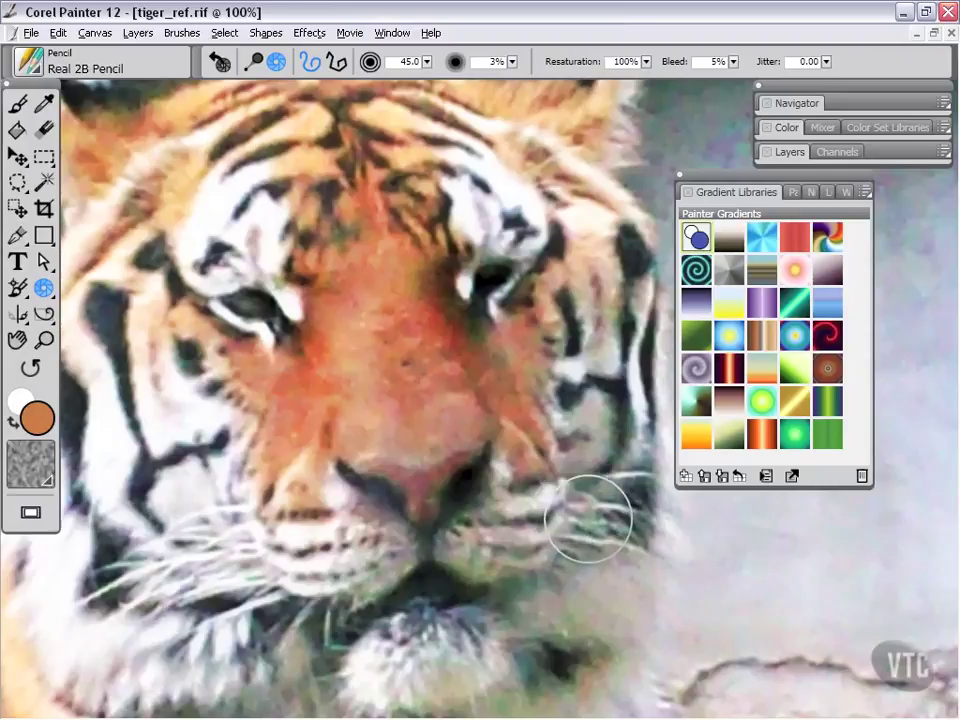